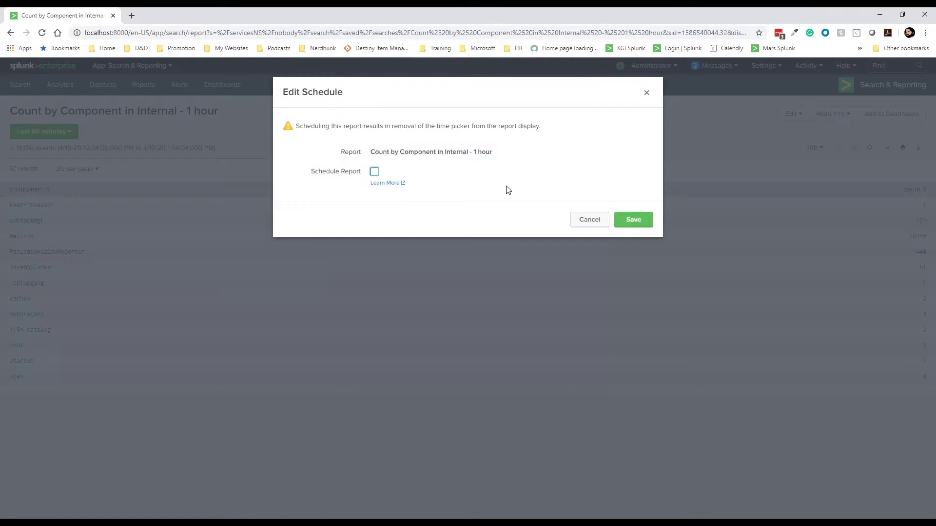
- Enable scheduling for the report and set it to run every hour at 15 minutes past the hour
{"action": "left_click", "coordinate": [374, 172]}
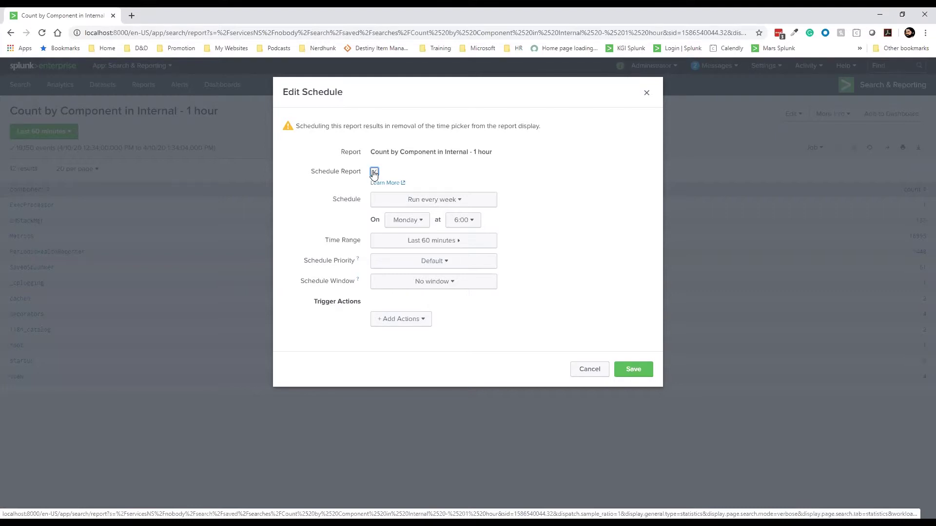
{"action": "left_click", "coordinate": [414, 200]}
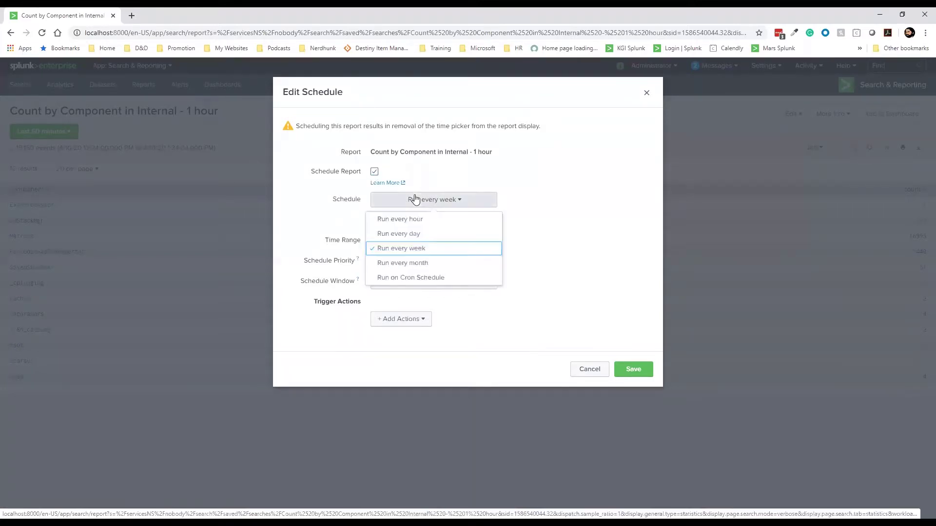
{"action": "left_click", "coordinate": [425, 220]}
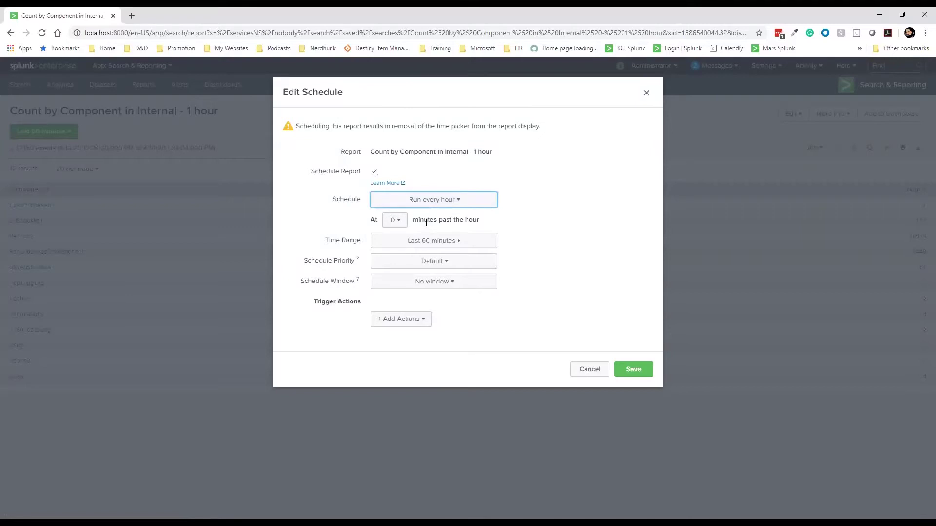
{"action": "left_click", "coordinate": [394, 220]}
{"action": "left_click", "coordinate": [381, 268]}
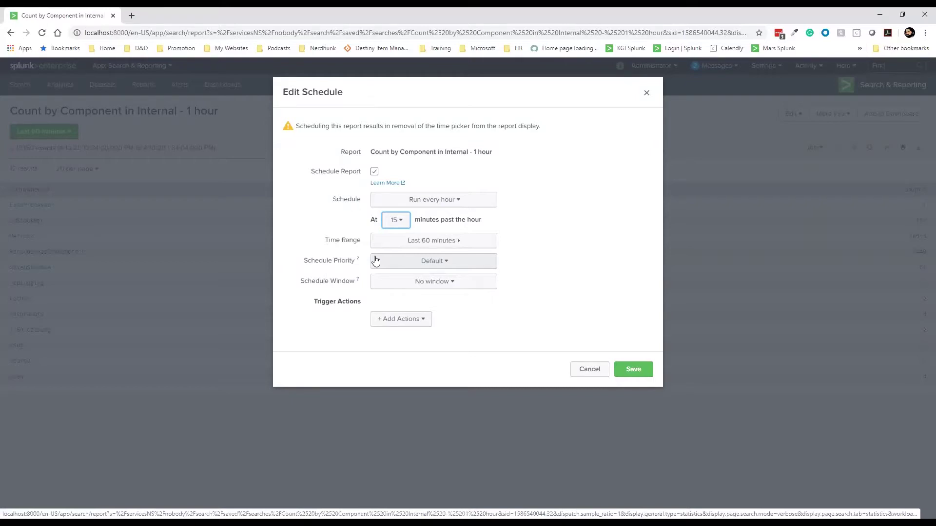
- Try the weekly and monthly run frequencies, ending with the report schedule set to Run on Cron Schedule
{"action": "left_click", "coordinate": [438, 203]}
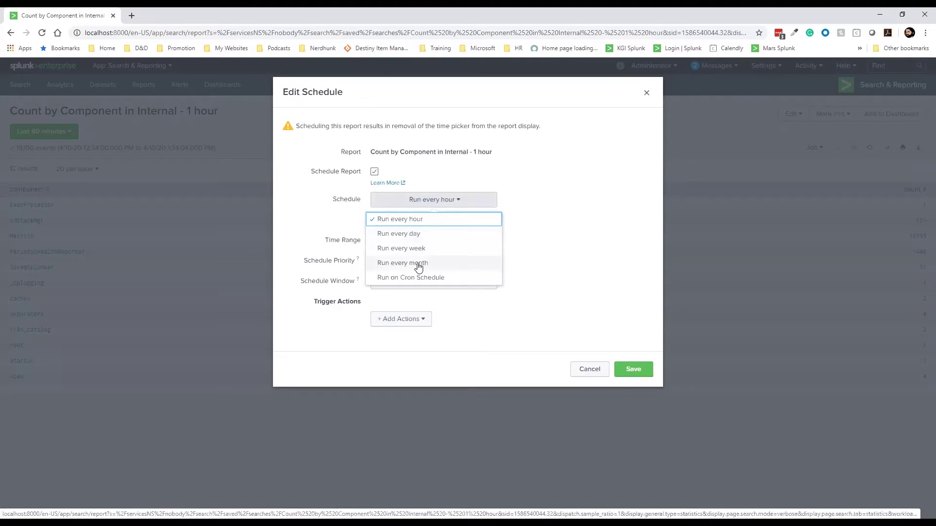
{"action": "left_click", "coordinate": [417, 249]}
{"action": "left_click", "coordinate": [433, 200]}
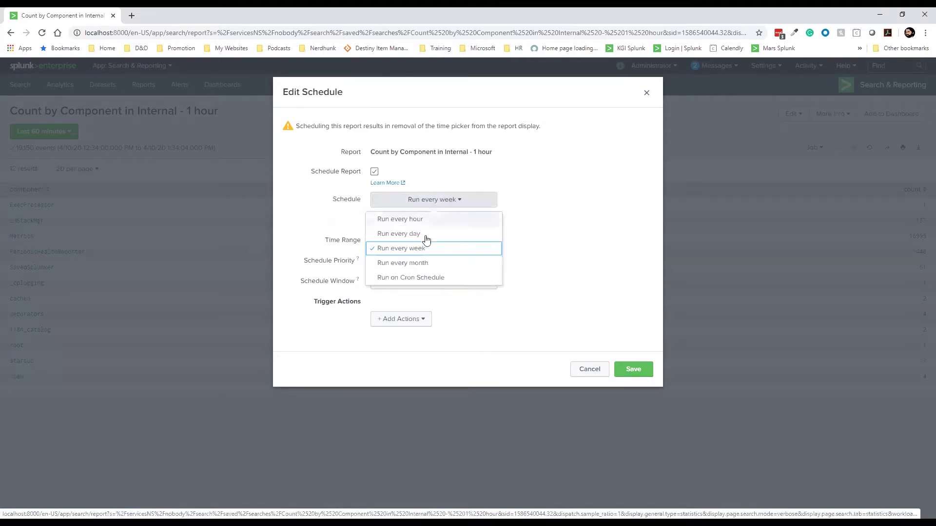
{"action": "left_click", "coordinate": [422, 266]}
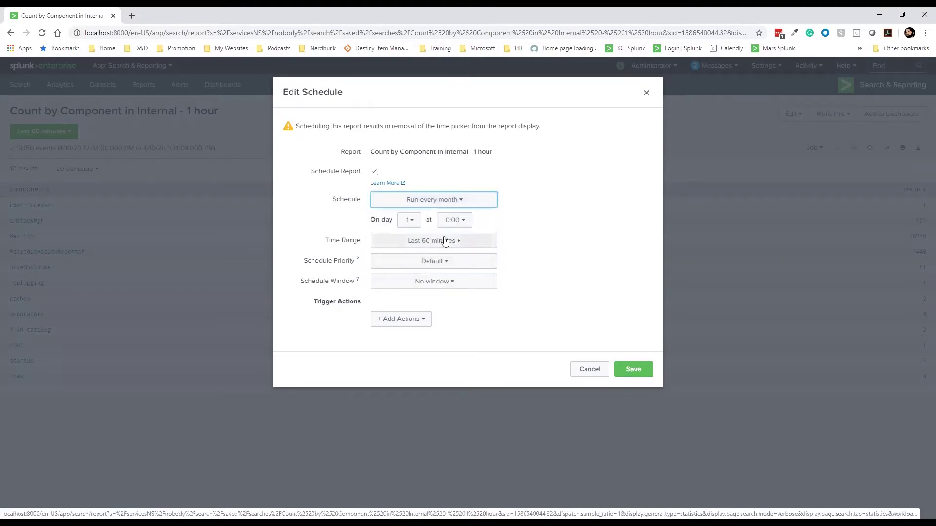
{"action": "left_click", "coordinate": [445, 204]}
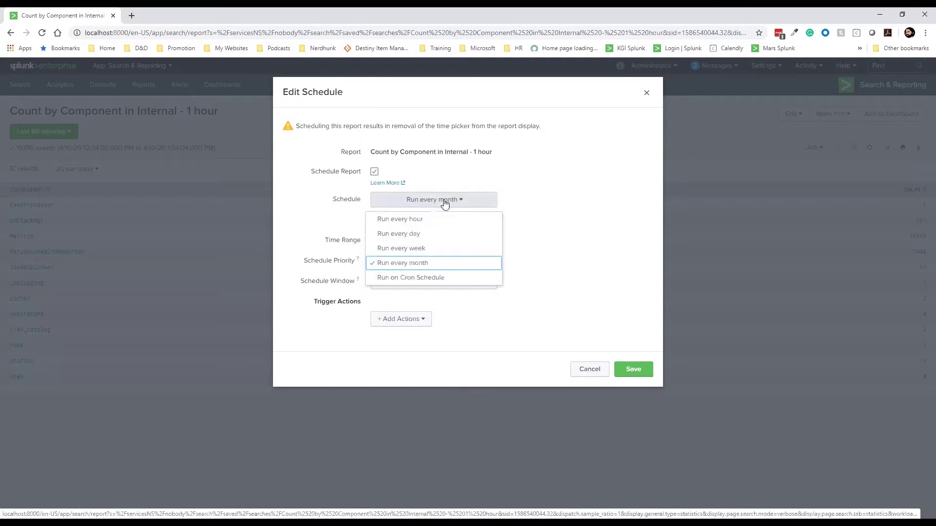
{"action": "left_click", "coordinate": [439, 278]}
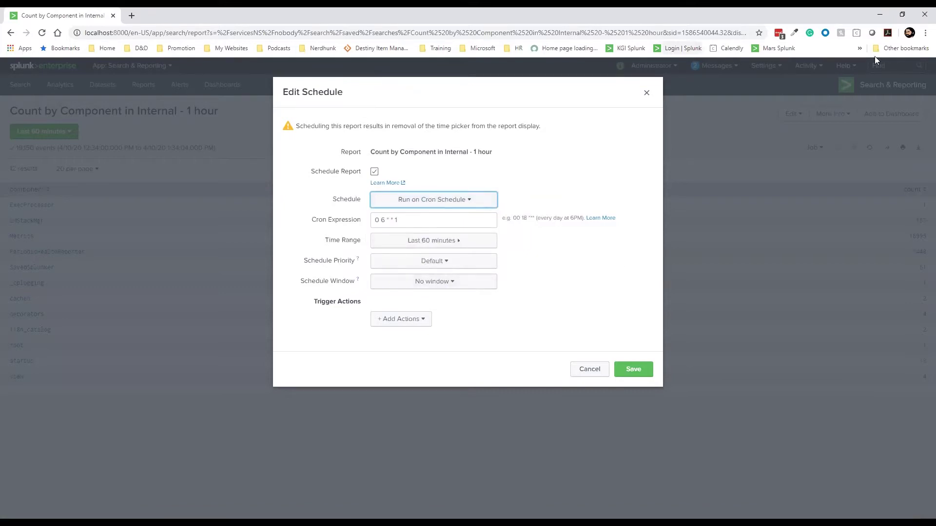
- Search Google for "cron every 5 min" in a new browser tab and open the crontab.guru every-5-minutes page
{"action": "left_click", "coordinate": [131, 15]}
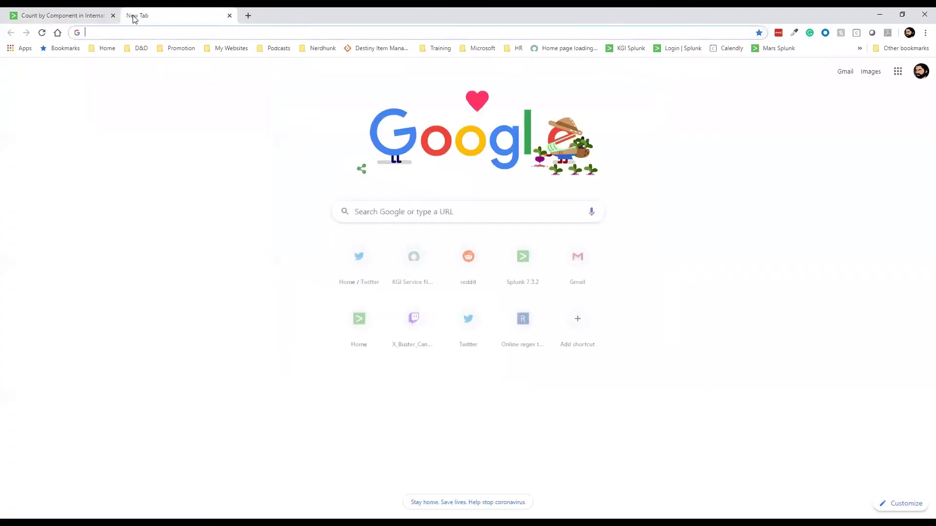
{"action": "type", "text": "cron every 5 min"}
{"action": "key", "text": "Return"}
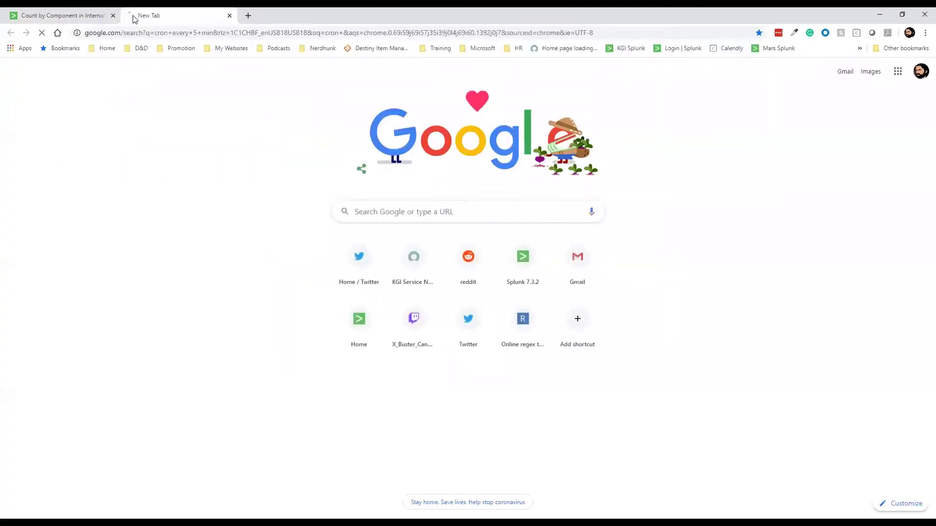
{"action": "left_click", "coordinate": [210, 161]}
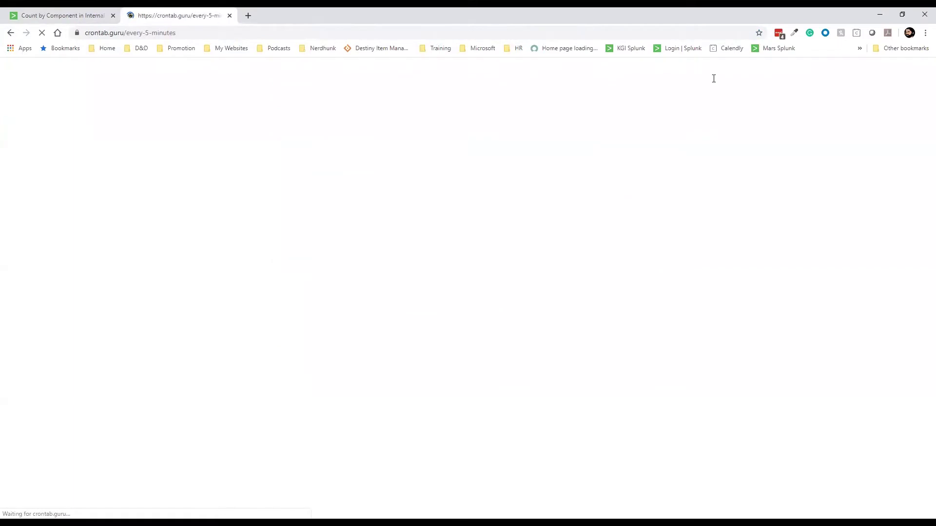
- Bookmark the crontab every 5 minutes page in the Bookmarks bar folder
{"action": "key", "text": "ctrl+d"}
{"action": "left_click", "coordinate": [702, 95]}
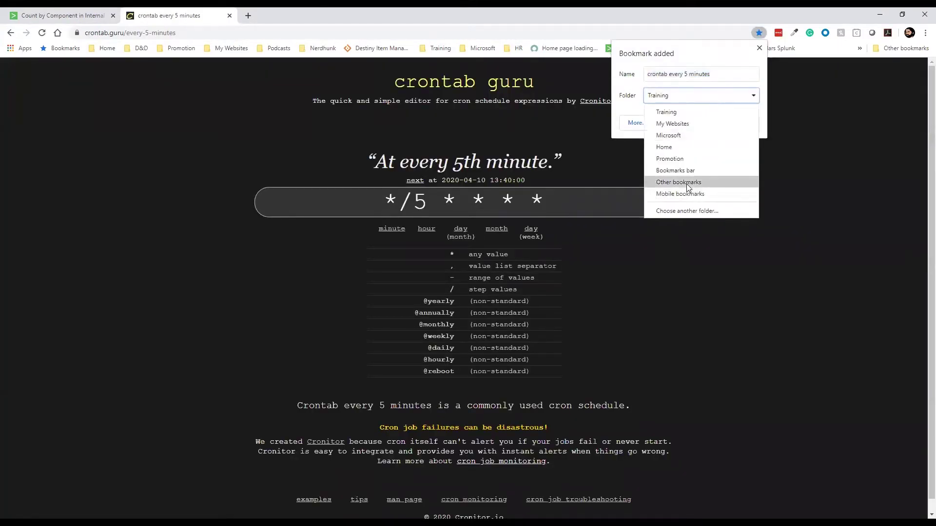
{"action": "left_click", "coordinate": [689, 171]}
{"action": "left_click", "coordinate": [733, 197]}
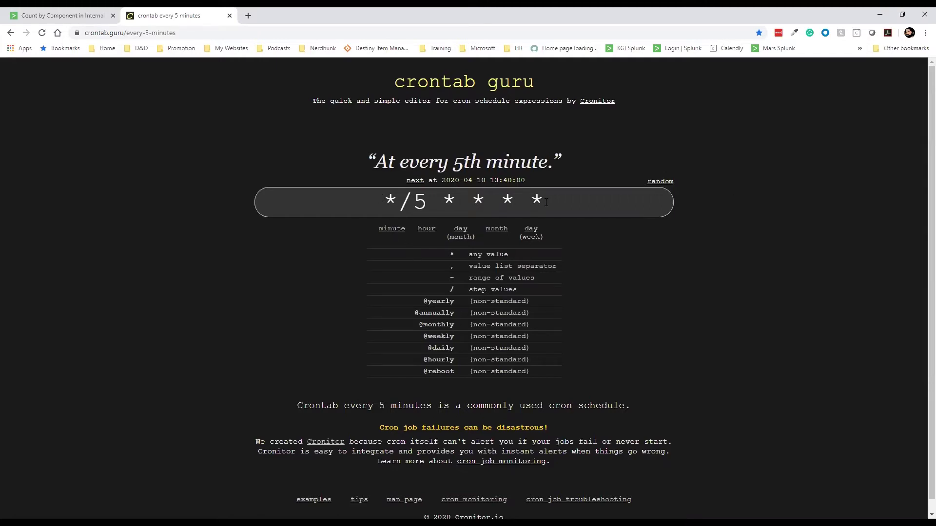
- Clear the sample cron expression on crontab guru and replace it with "3 * * * *"
{"action": "left_click_drag", "start_coordinate": [546, 201], "coordinate": [390, 236]}
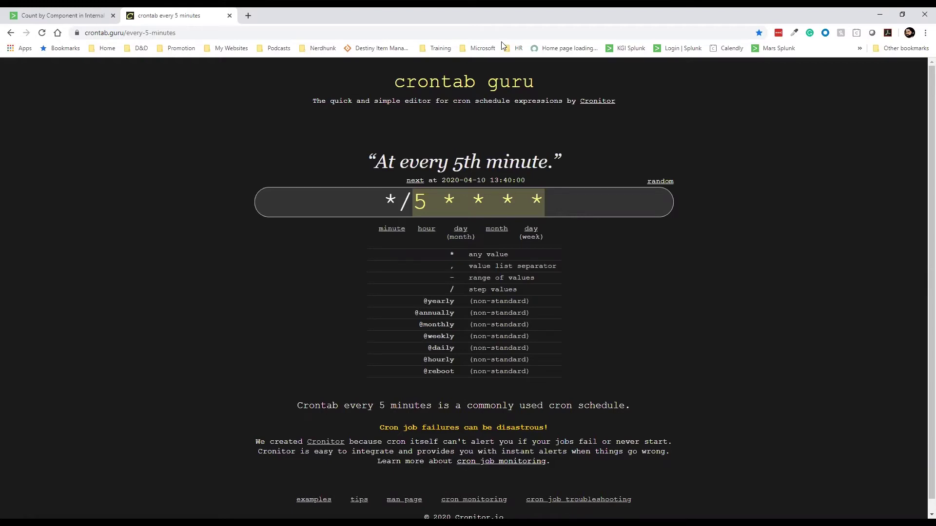
{"action": "left_click", "coordinate": [581, 204]}
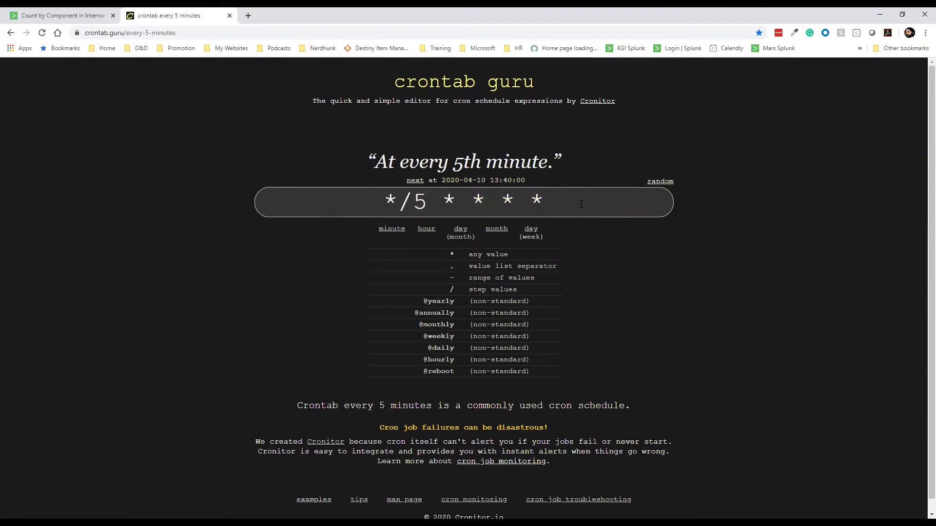
{"action": "key", "text": "BackSpace"}
{"action": "key", "text": "BackSpace"}
{"action": "key", "text": "BackSpace"}
{"action": "key", "text": "BackSpace"}
{"action": "key", "text": "BackSpace"}
{"action": "key", "text": "BackSpace"}
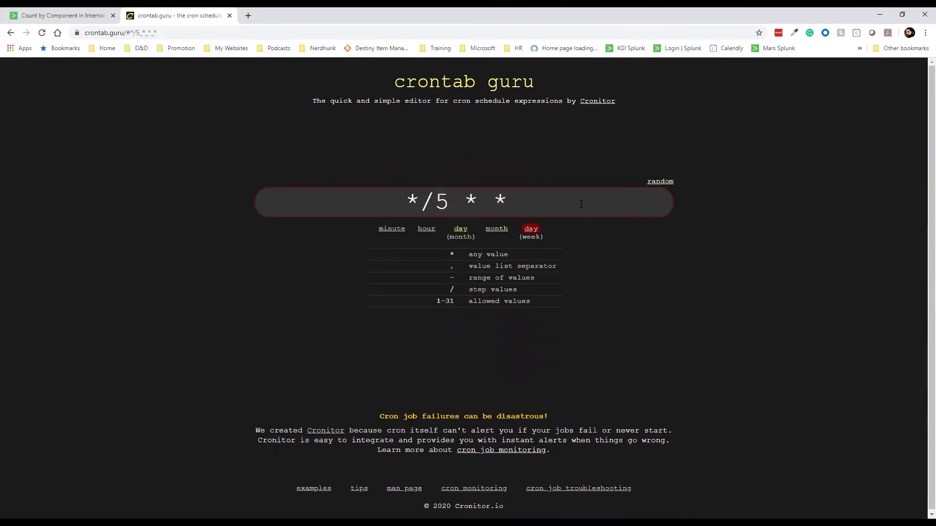
{"action": "key", "text": "BackSpace"}
{"action": "key", "text": "BackSpace"}
{"action": "key", "text": "BackSpace"}
{"action": "key", "text": "BackSpace"}
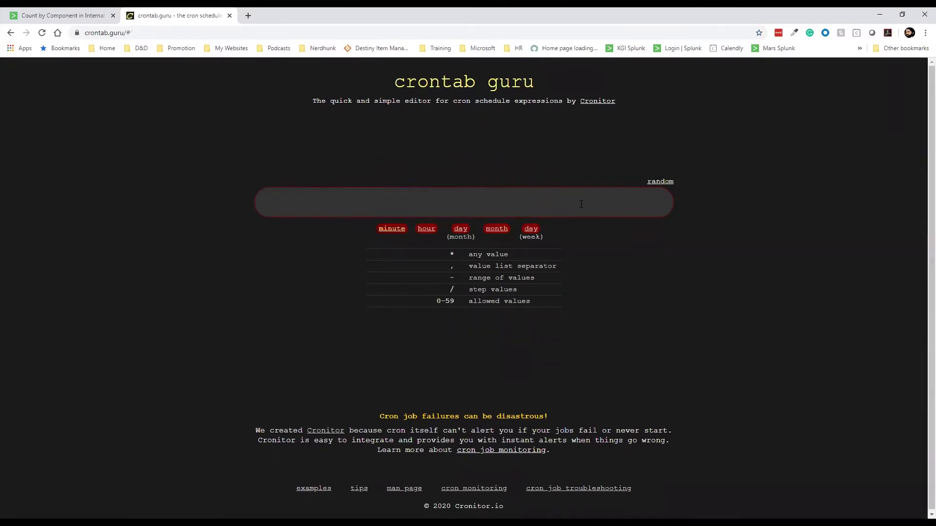
{"action": "key", "text": "BackSpace"}
{"action": "type", "text": "3 * * * *"}
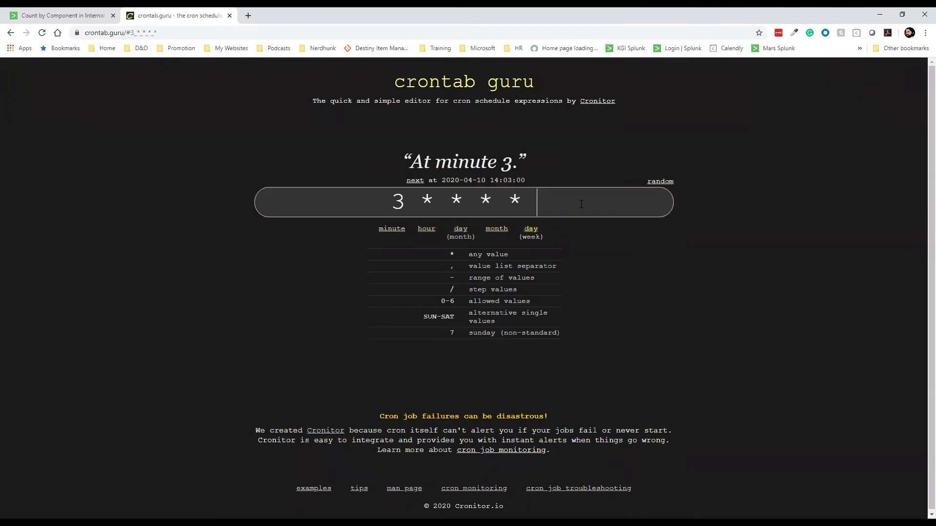
{"action": "key", "text": "BackSpace"}
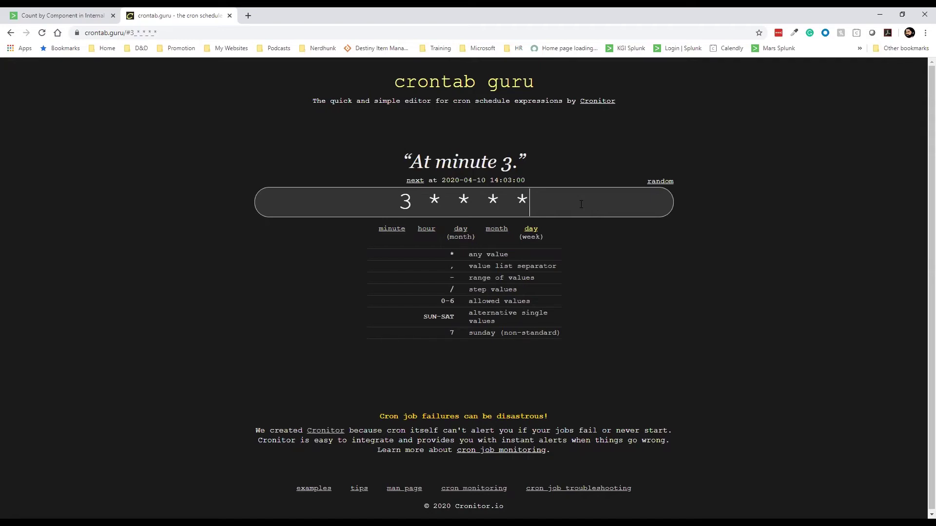
- Copy the expression "3 * * * *" from crontab guru into the Splunk report's Cron Expression
{"action": "left_click_drag", "start_coordinate": [531, 202], "coordinate": [323, 221]}
{"action": "left_click", "coordinate": [82, 13]}
{"action": "type", "text": "3 * * * *"}
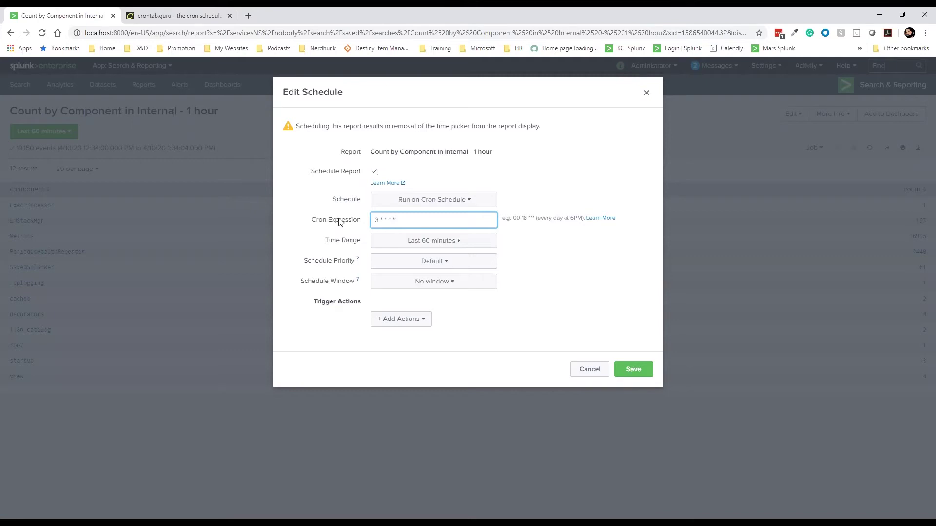
- Return to crontab guru and try other minute and hour values, ending with the expression "1 1 * * *"
{"action": "left_click", "coordinate": [185, 19]}
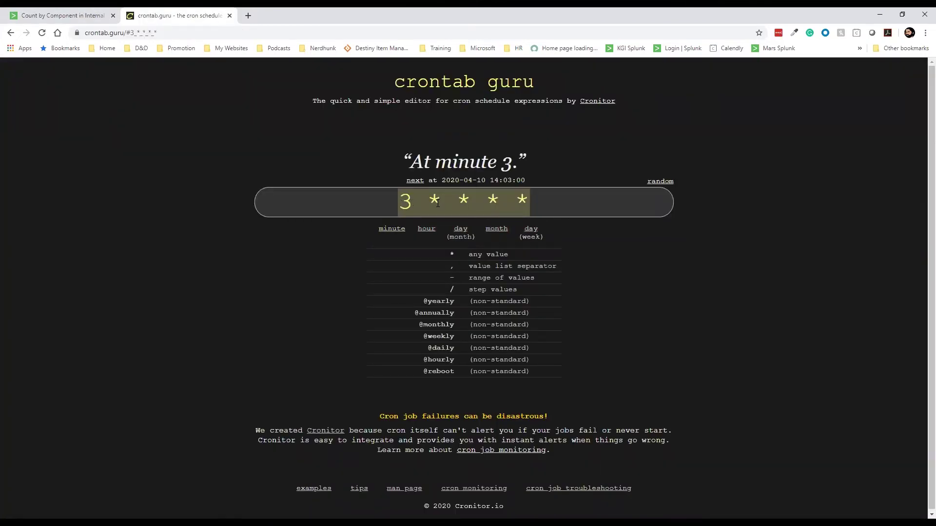
{"action": "left_click", "coordinate": [432, 204]}
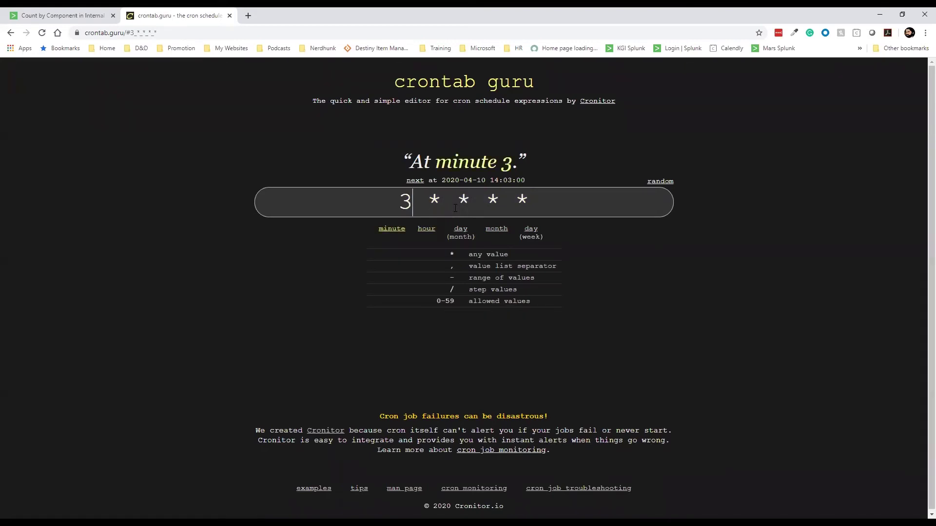
{"action": "key", "text": "BackSpace"}
{"action": "type", "text": "6"}
{"action": "key", "text": "BackSpace"}
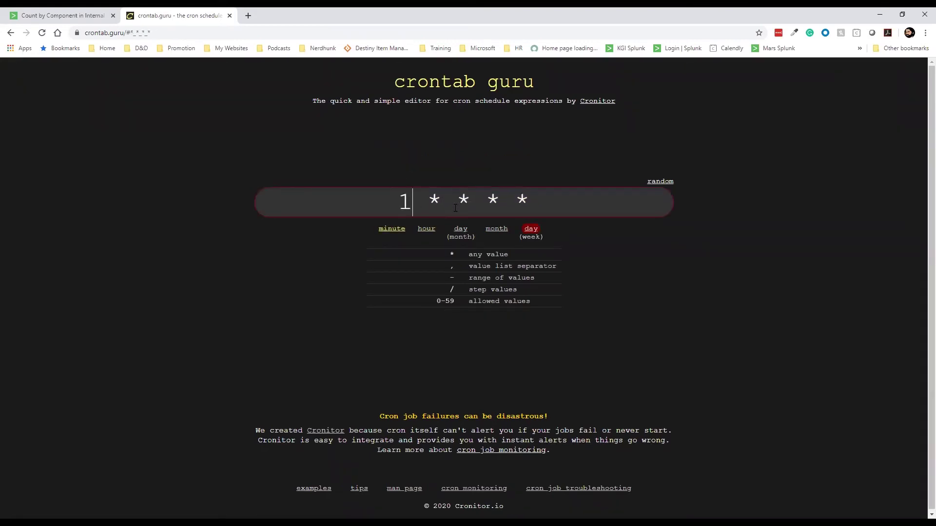
{"action": "type", "text": "16"}
{"action": "key", "text": "BackSpace"}
{"action": "key", "text": "BackSpace"}
{"action": "type", "text": "1"}
{"action": "key", "text": "Right"}
{"action": "key", "text": "Right"}
{"action": "key", "text": "BackSpace"}
{"action": "type", "text": "1"}
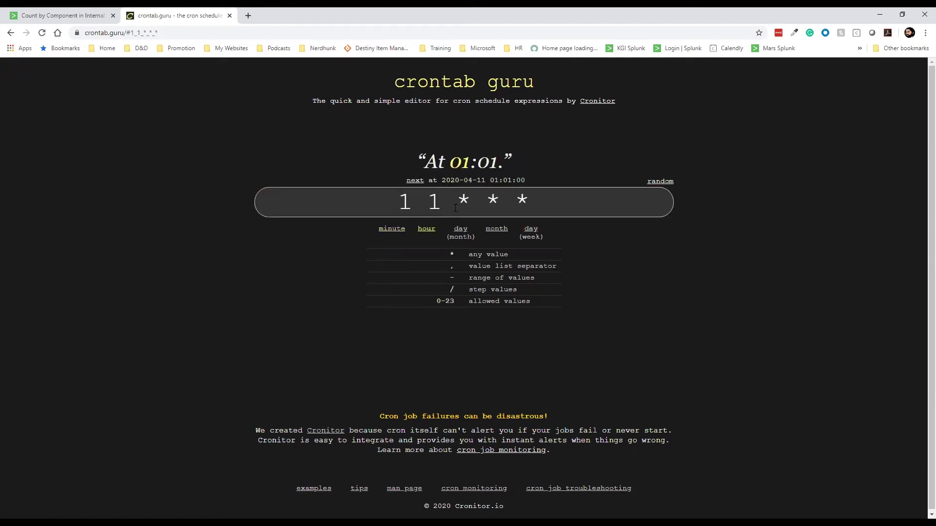
- Replace the minute and hour values of the crontab guru expression with "*/5" and "*" for a five-minute interval
{"action": "key", "text": "BackSpace"}
{"action": "type", "text": "2"}
{"action": "key", "text": "BackSpace"}
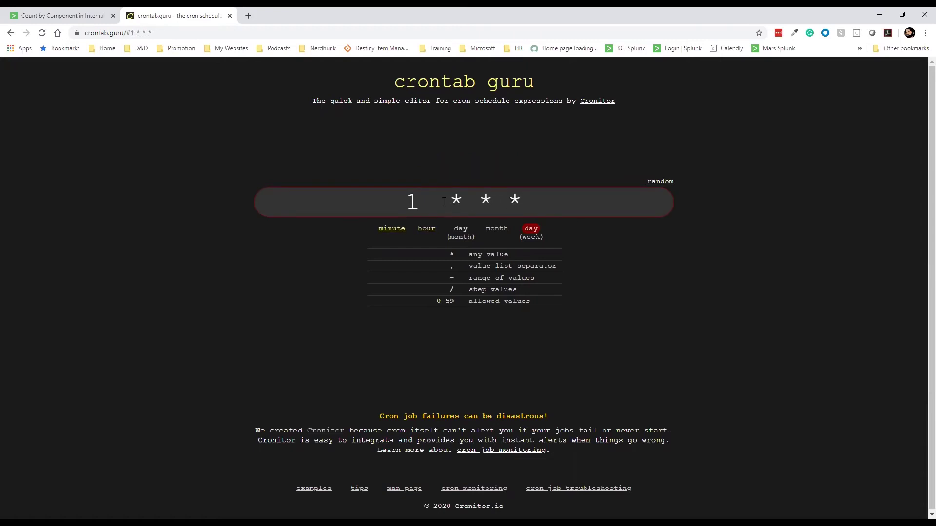
{"action": "key", "text": "BackSpace"}
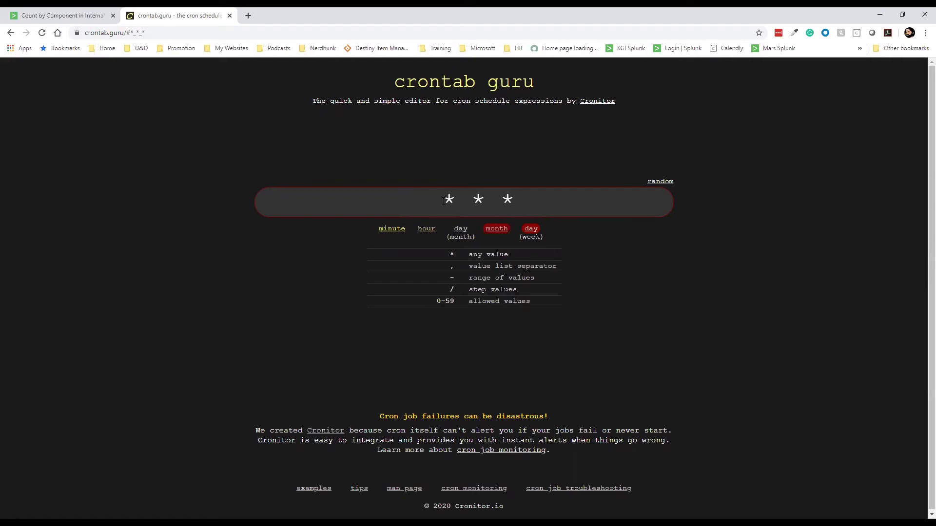
{"action": "type", "text": "*/"}
{"action": "key", "text": "BackSpace"}
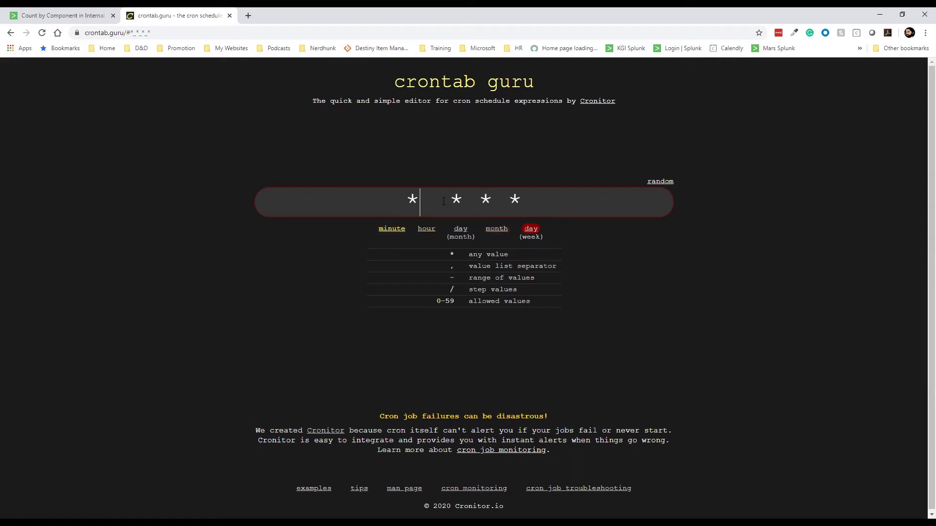
{"action": "type", "text": "/5"}
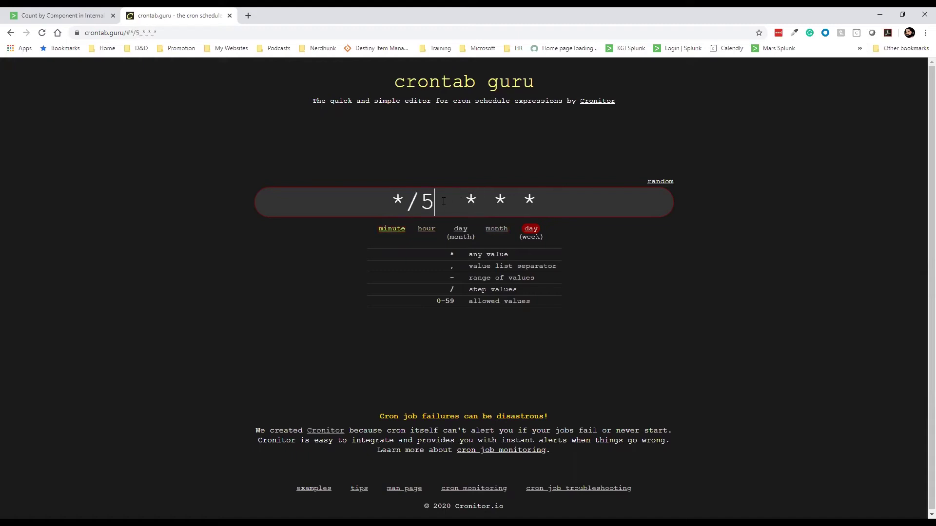
{"action": "type", "text": " *"}
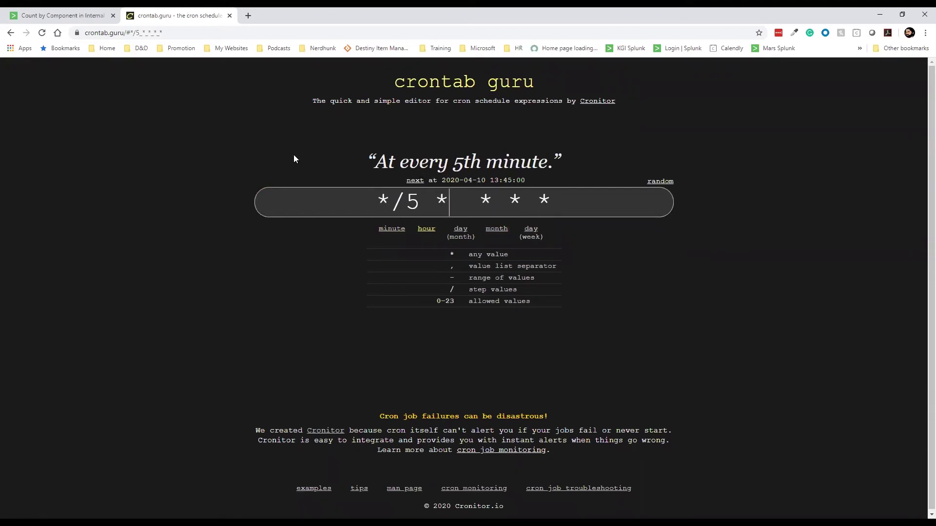
- Compare the Splunk report's schedule frequency options with the cron expression and its plain-language description on crontab guru
{"action": "key", "text": "ctrl+Tab"}
{"action": "left_click", "coordinate": [431, 200]}
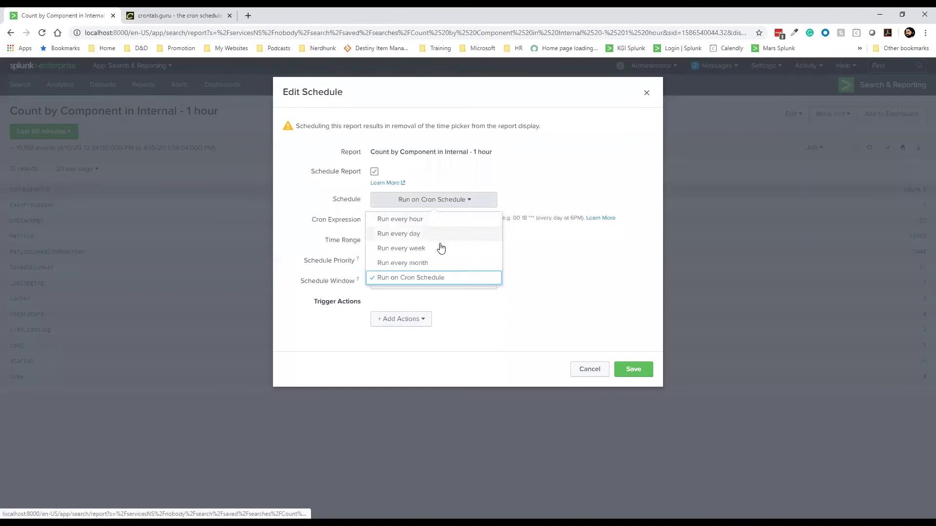
{"action": "left_click", "coordinate": [230, 10]}
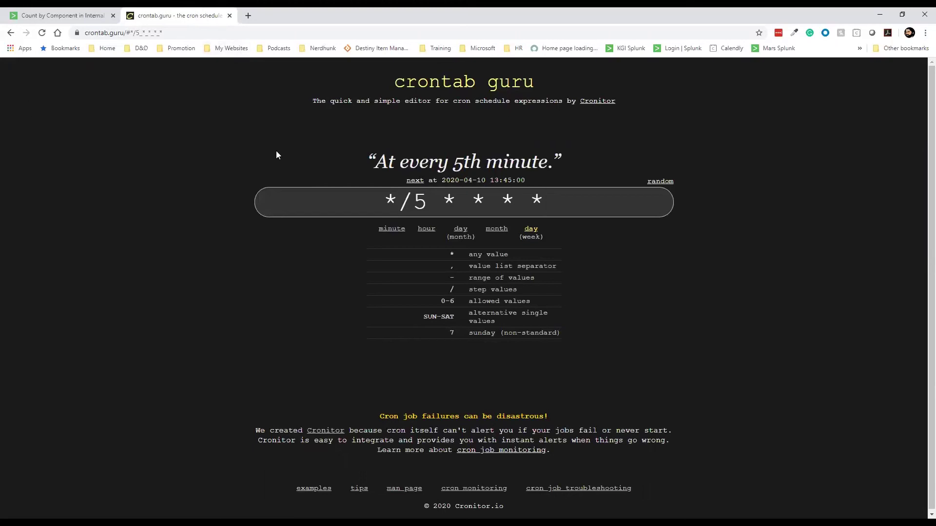
{"action": "left_click_drag", "start_coordinate": [364, 157], "coordinate": [596, 169]}
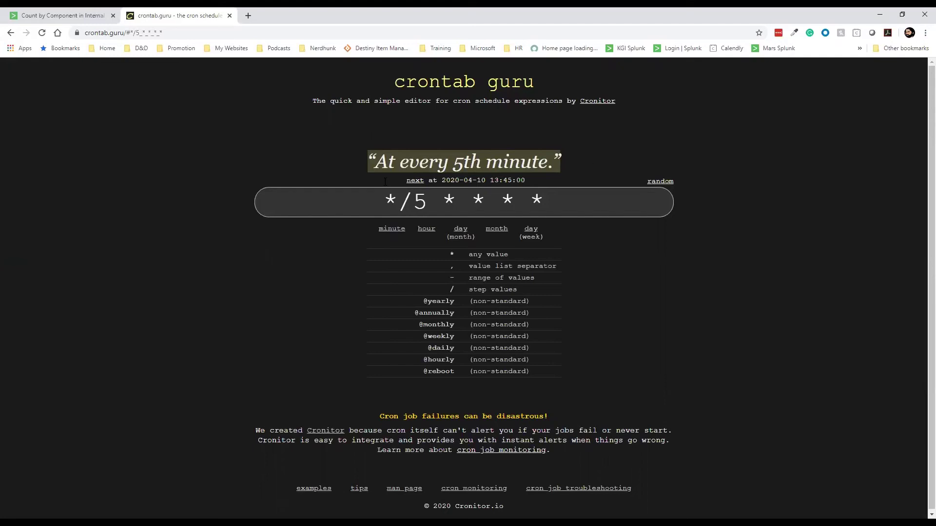
{"action": "triple_click", "coordinate": [321, 201]}
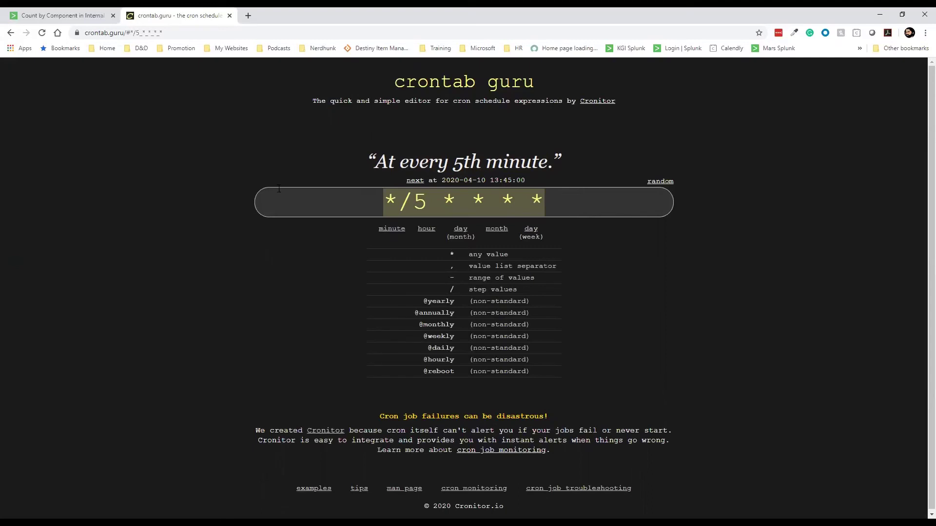
{"action": "key", "text": "ctrl+Tab"}
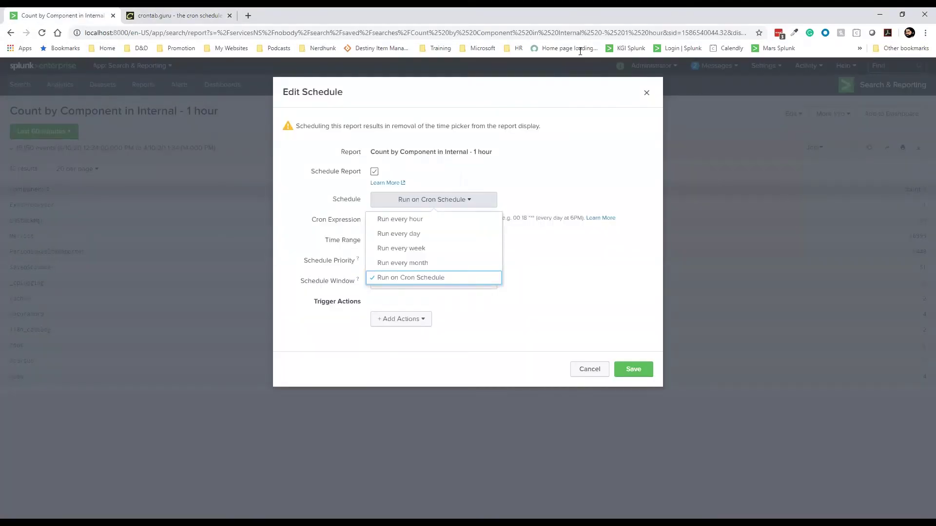
- Switch to crontab guru and replace the minute value of the expression with "4", giving "4 * * * *"
{"action": "key", "text": "ctrl+Tab"}
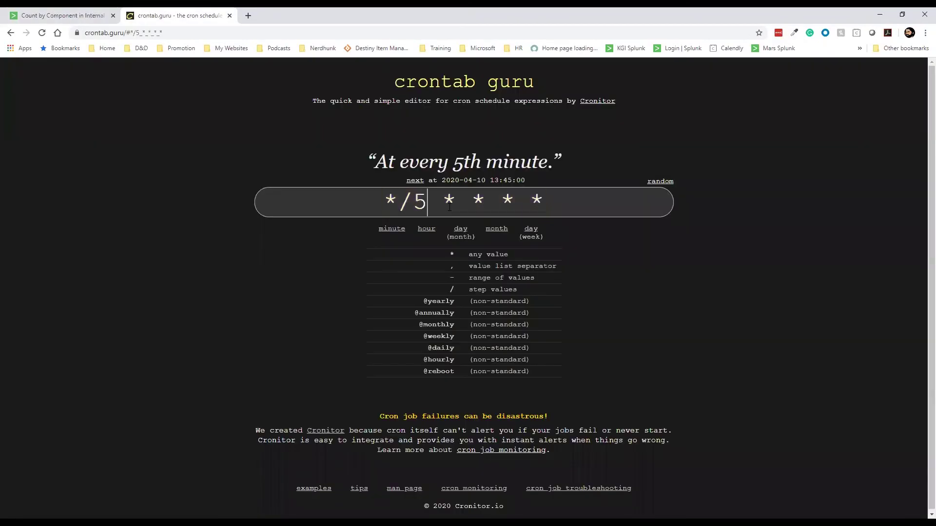
{"action": "key", "text": "BackSpace"}
{"action": "key", "text": "BackSpace"}
{"action": "key", "text": "BackSpace"}
{"action": "type", "text": "4"}
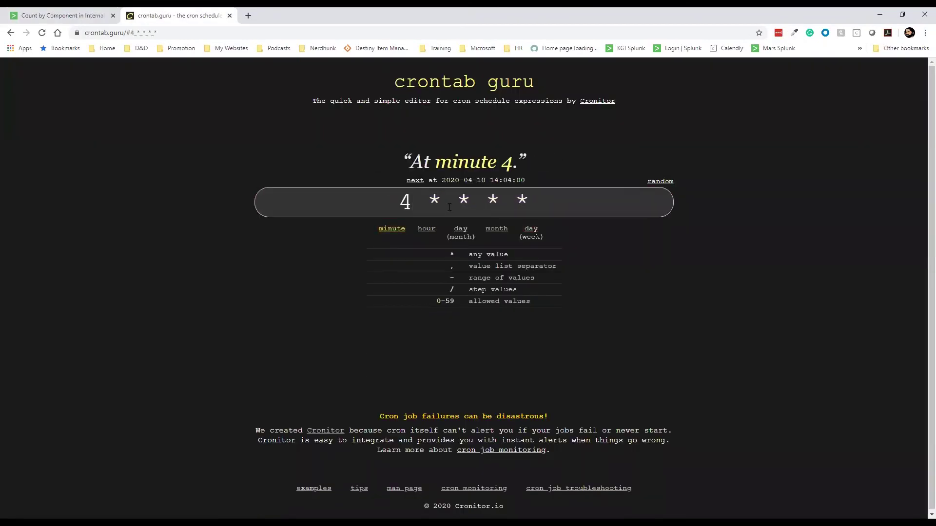
- Return to the Splunk report's schedule and choose Run on Cron Schedule, keeping the cron expression "3 * * * *"
{"action": "key", "text": "ctrl+Tab"}
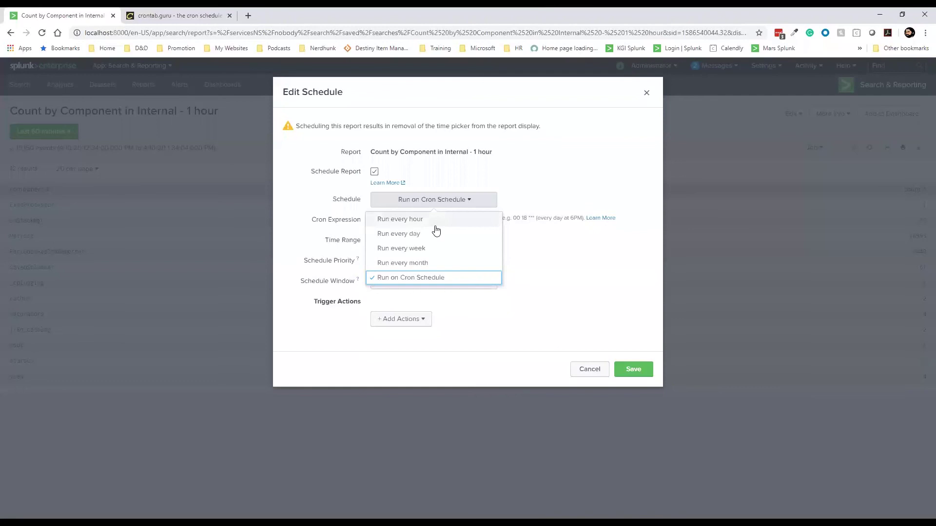
{"action": "left_click", "coordinate": [436, 277]}
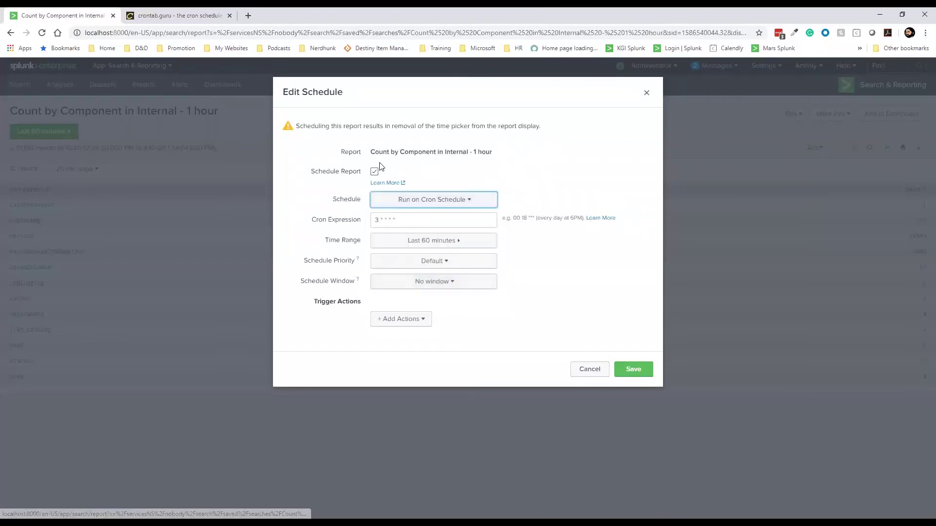
{"action": "left_click", "coordinate": [326, 218]}
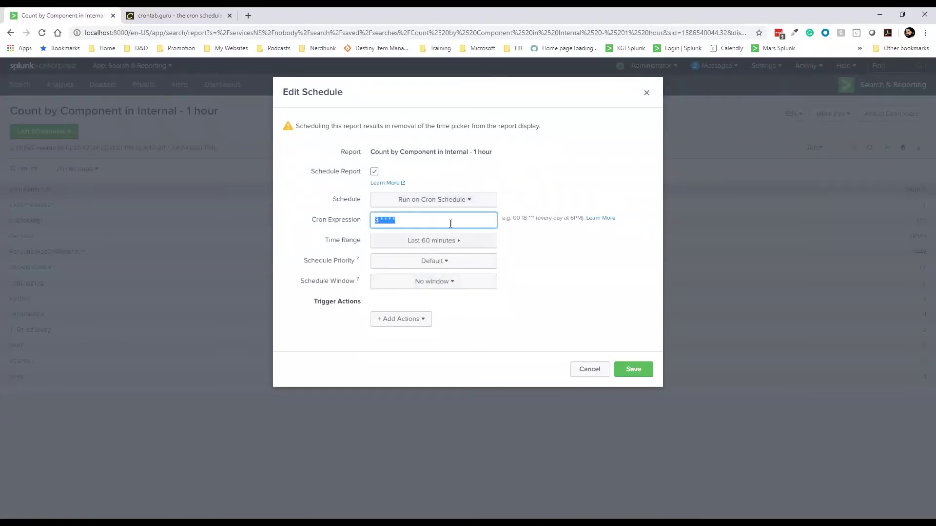
{"action": "left_click", "coordinate": [564, 287]}
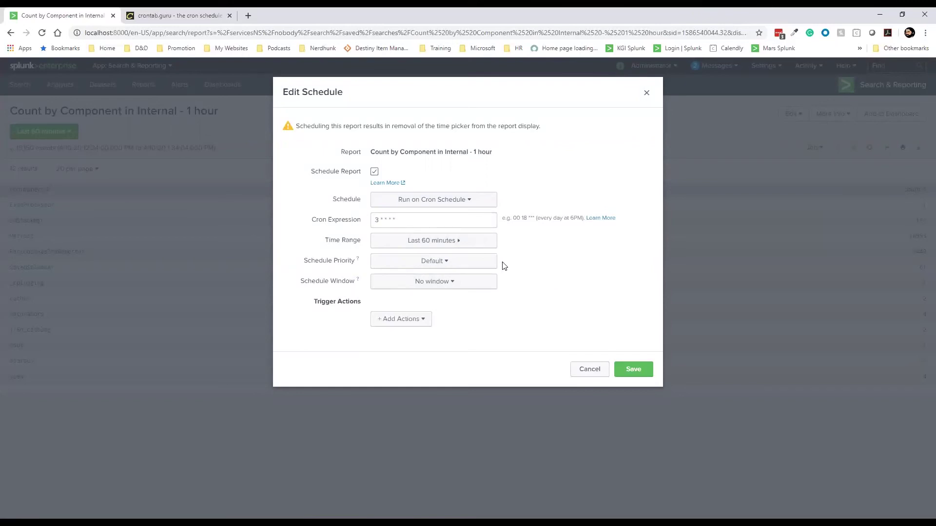
- Set the report's Schedule Priority to Highest and check the Schedule Window options, leaving it at No window
{"action": "left_click", "coordinate": [441, 263]}
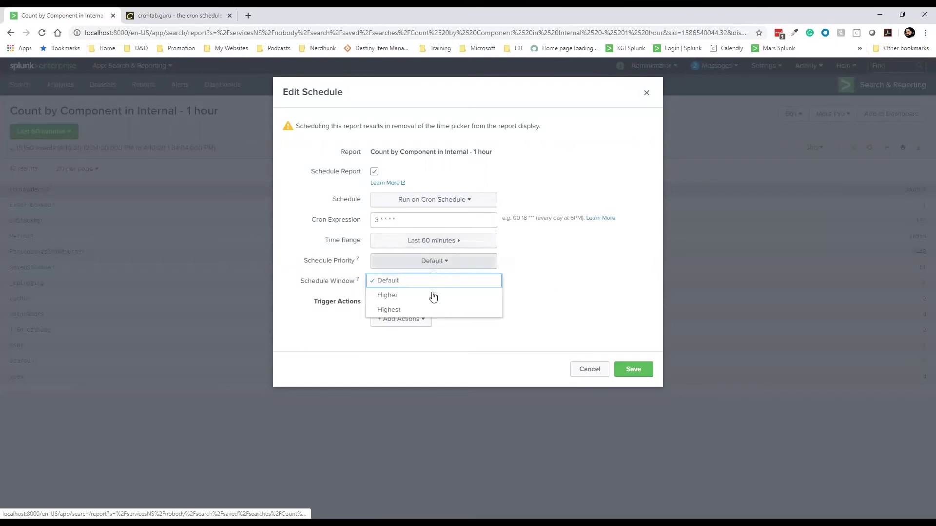
{"action": "left_click", "coordinate": [403, 310]}
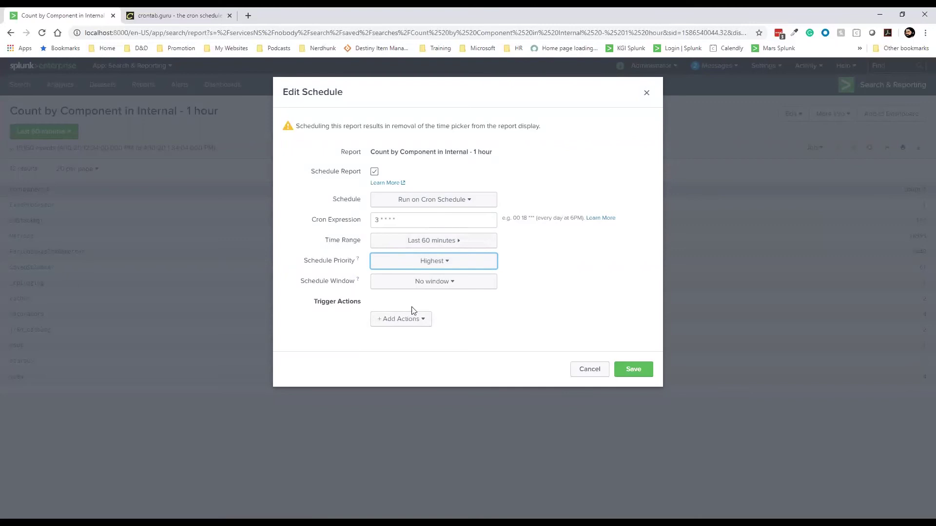
{"action": "left_click", "coordinate": [438, 287]}
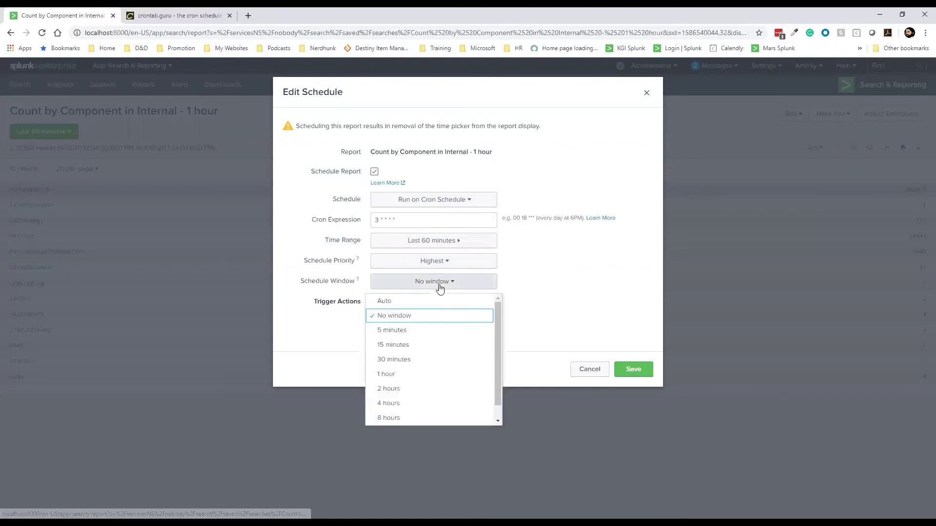
{"action": "left_click", "coordinate": [612, 296]}
- Examine the trigger actions available for the scheduled report, from Log Event through Send email and Webhook
{"action": "left_click", "coordinate": [405, 322]}
{"action": "scroll", "coordinate": [443, 395], "scroll_direction": "down", "scroll_amount": 2}
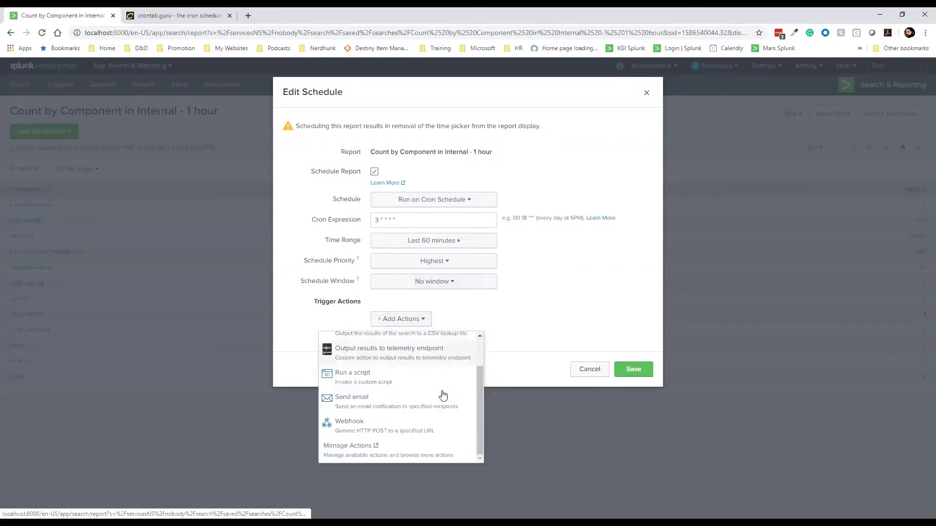
{"action": "scroll", "coordinate": [375, 415], "scroll_direction": "up", "scroll_amount": 2}
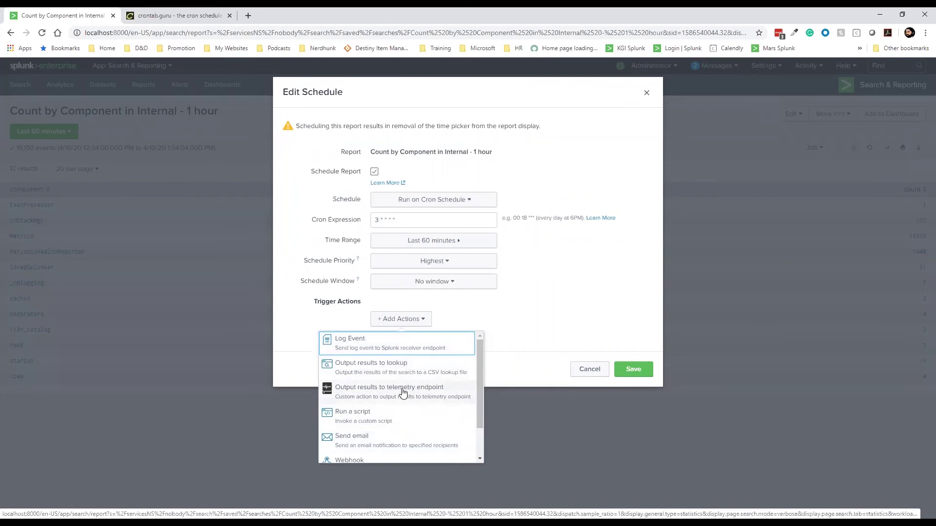
{"action": "scroll", "coordinate": [402, 392], "scroll_direction": "down", "scroll_amount": 1}
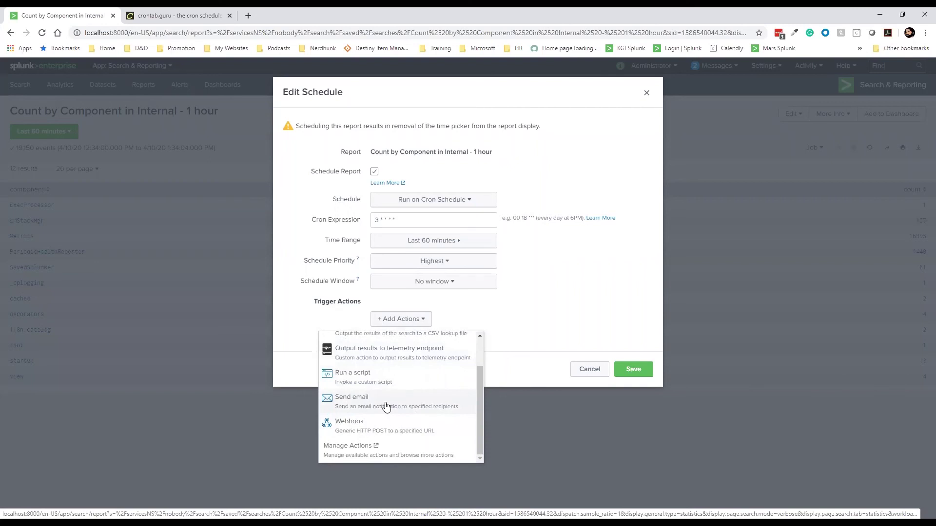
{"action": "scroll", "coordinate": [387, 408], "scroll_direction": "up", "scroll_amount": 1}
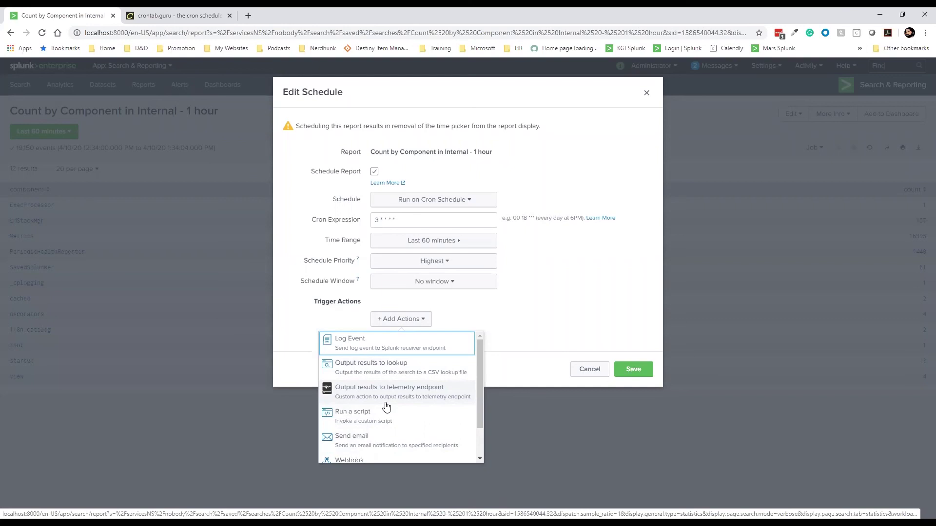
{"action": "scroll", "coordinate": [387, 407], "scroll_direction": "down", "scroll_amount": 1}
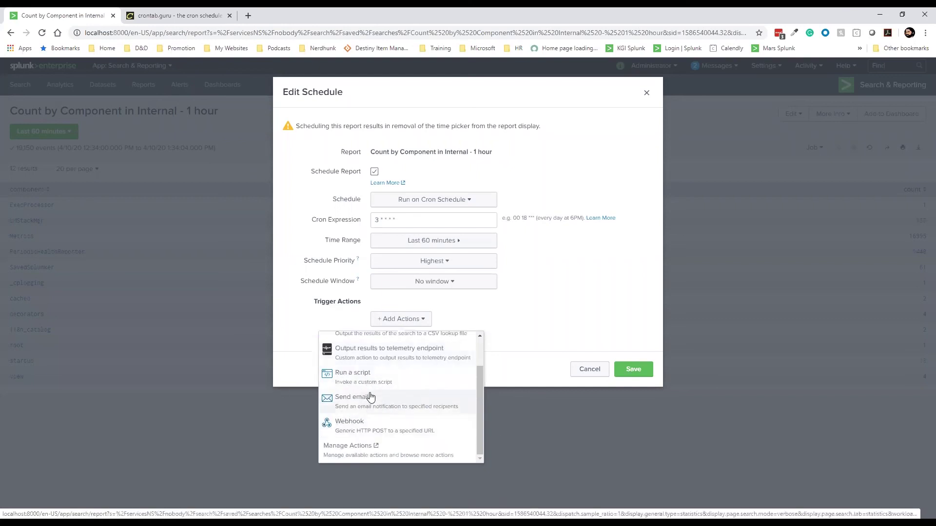
{"action": "scroll", "coordinate": [368, 397], "scroll_direction": "up", "scroll_amount": 1}
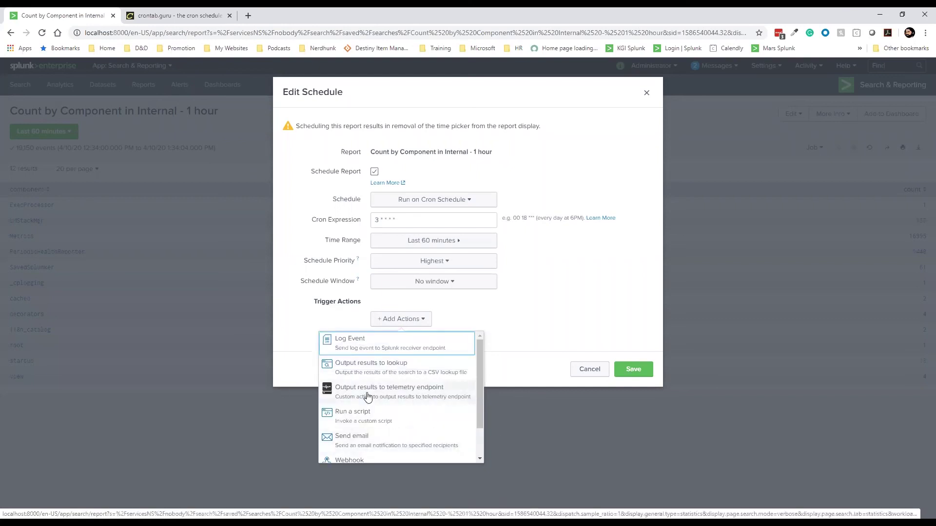
{"action": "scroll", "coordinate": [368, 398], "scroll_direction": "down", "scroll_amount": 1}
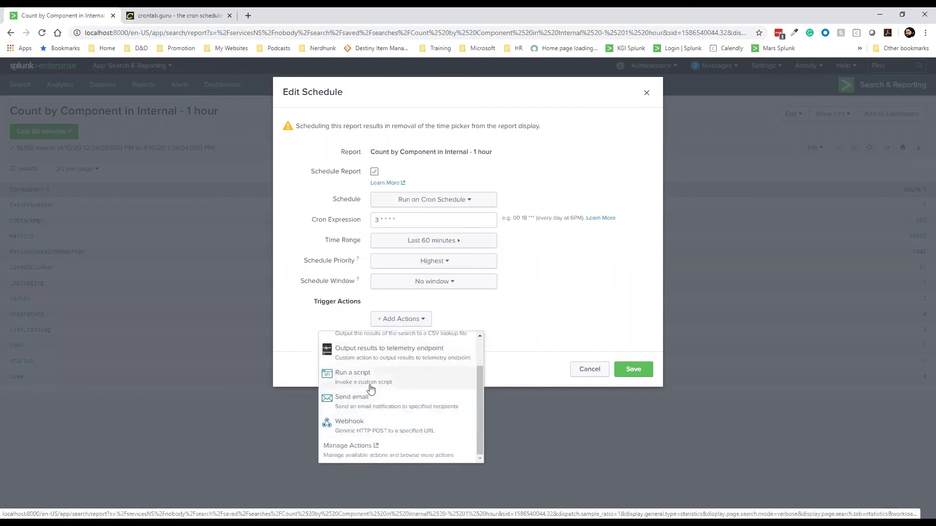